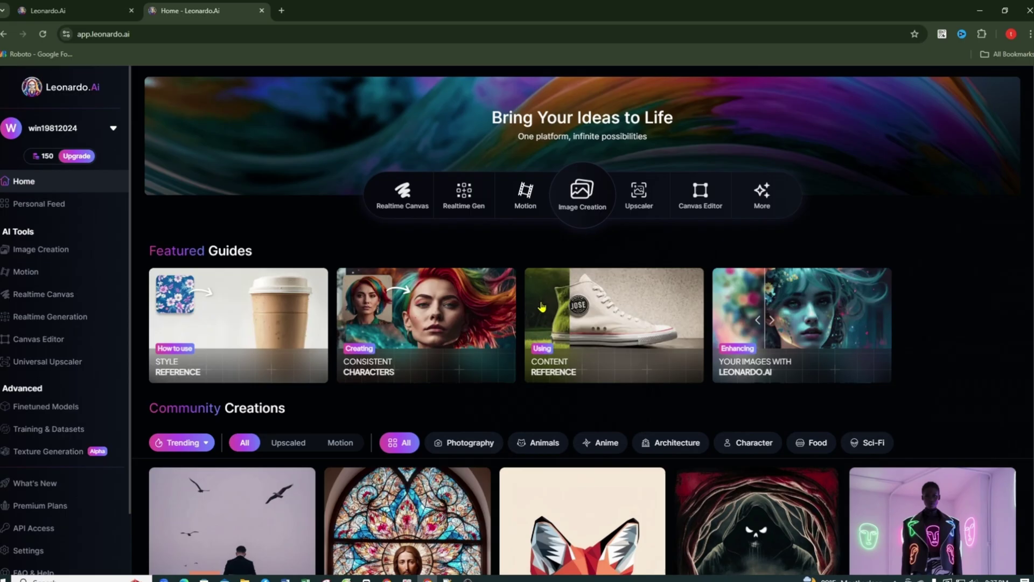
# Step: Find the dark-haired woman's portrait in Community Creations and review its prompt, creation date and settings
pyautogui.scroll(-2, 550, 317)
pyautogui.scroll(-5, 550, 316)
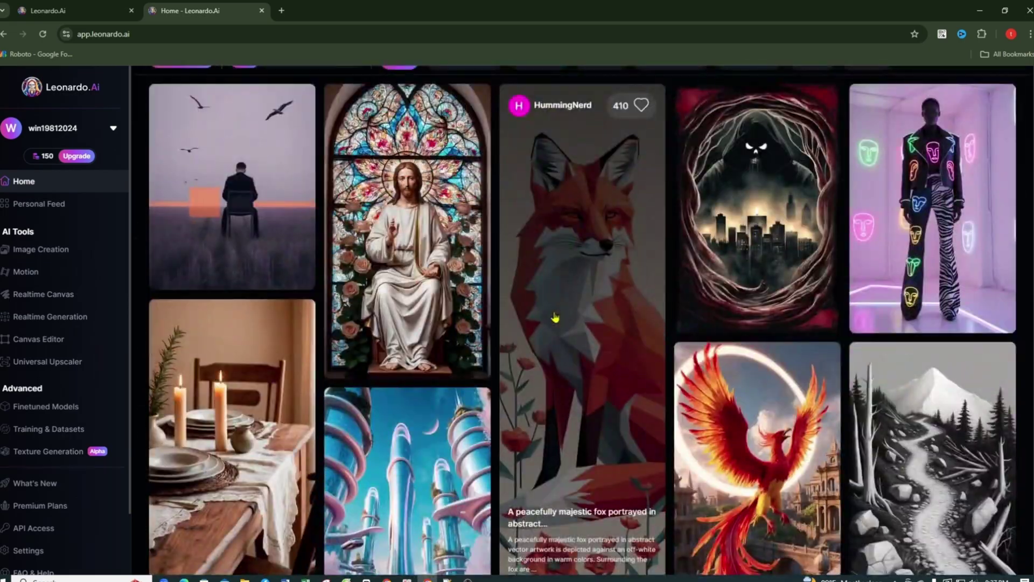
pyautogui.scroll(-7, 556, 316)
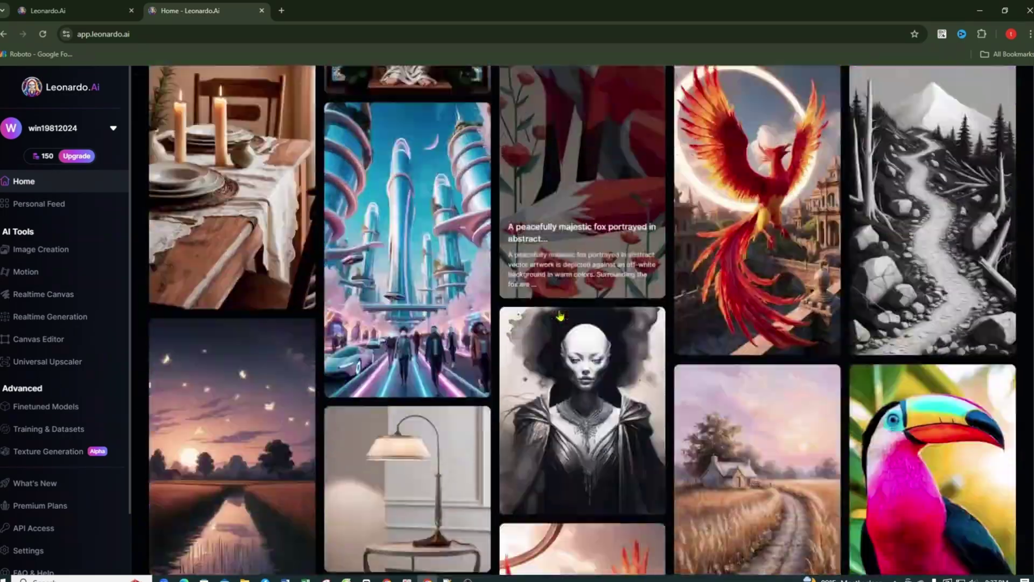
pyautogui.scroll(-8, 561, 317)
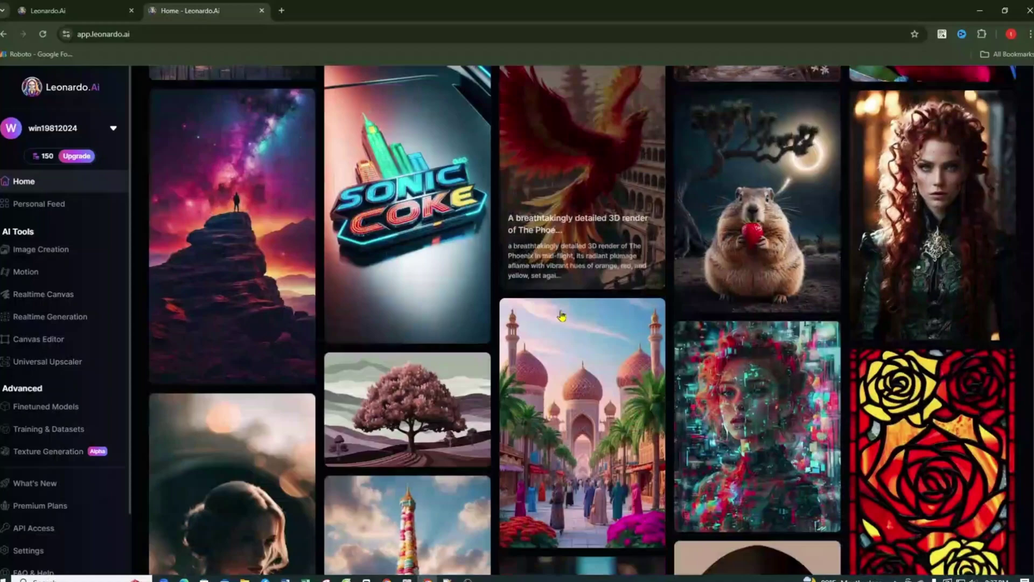
pyautogui.scroll(-3, 561, 316)
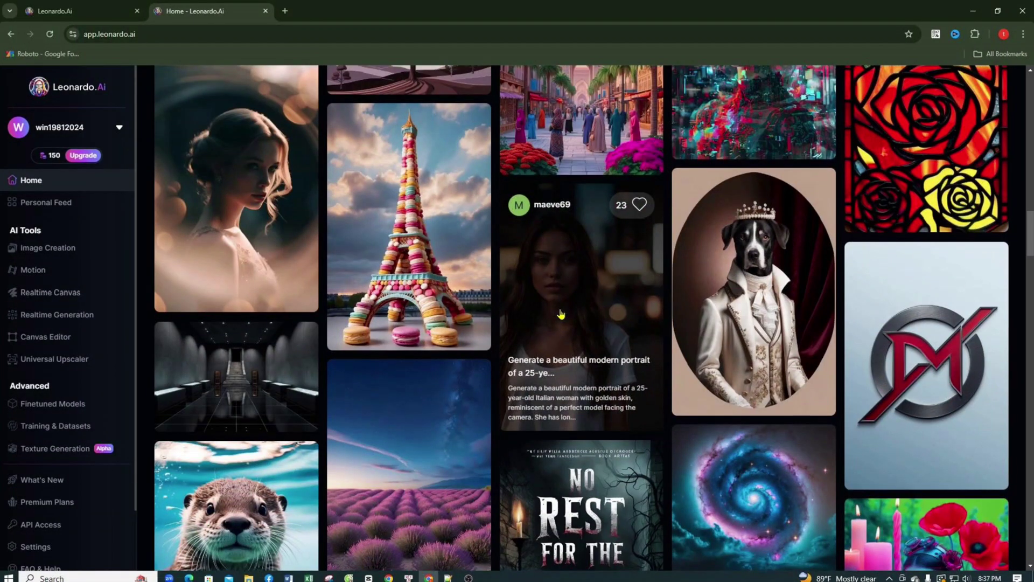
pyautogui.scroll(-1, 560, 314)
pyautogui.click(561, 314)
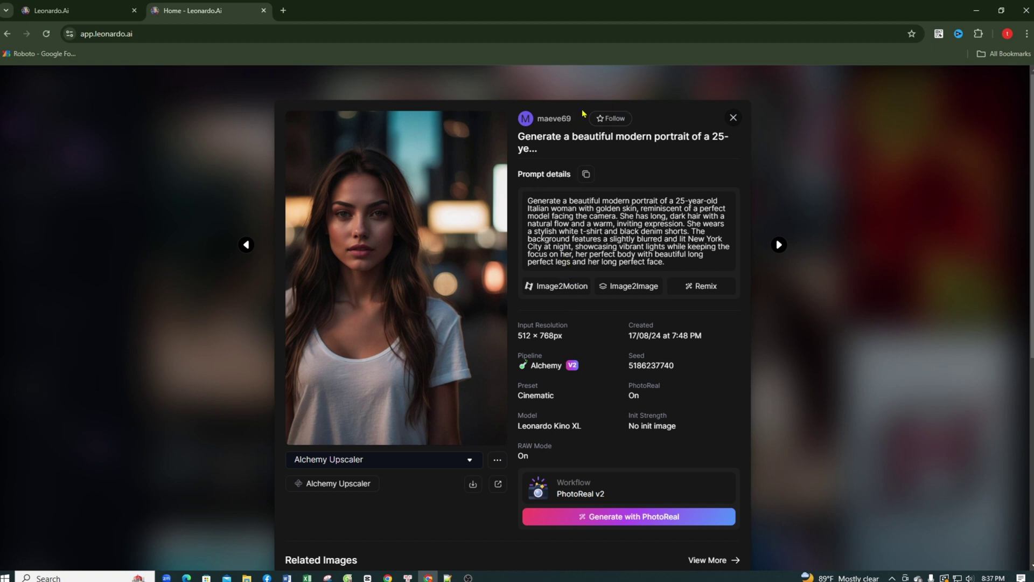
pyautogui.moveTo(528, 200); pyautogui.dragTo(643, 223)
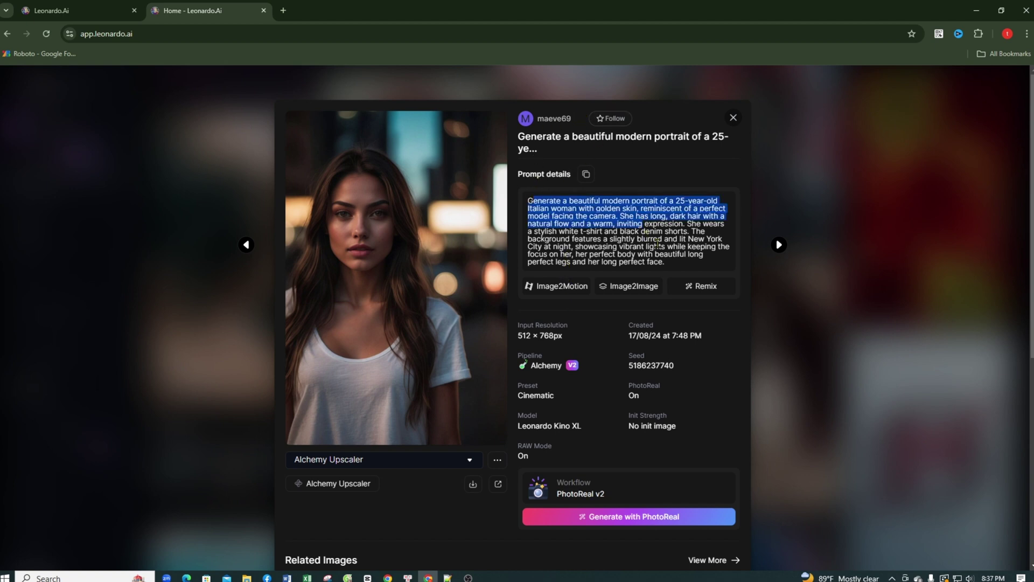
pyautogui.scroll(-1, 695, 252)
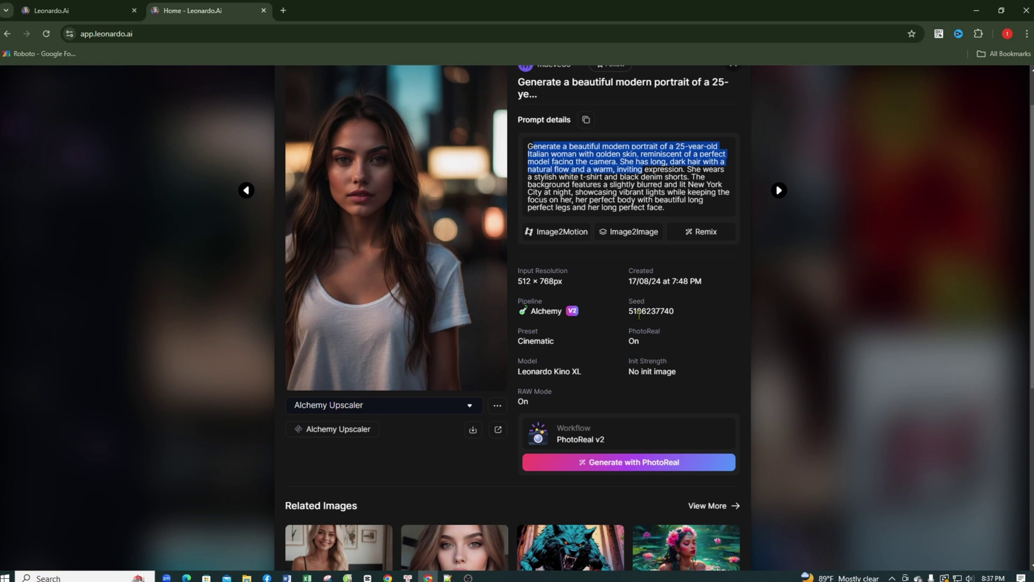
pyautogui.moveTo(631, 280); pyautogui.dragTo(672, 281)
pyautogui.scroll(-3, 703, 311)
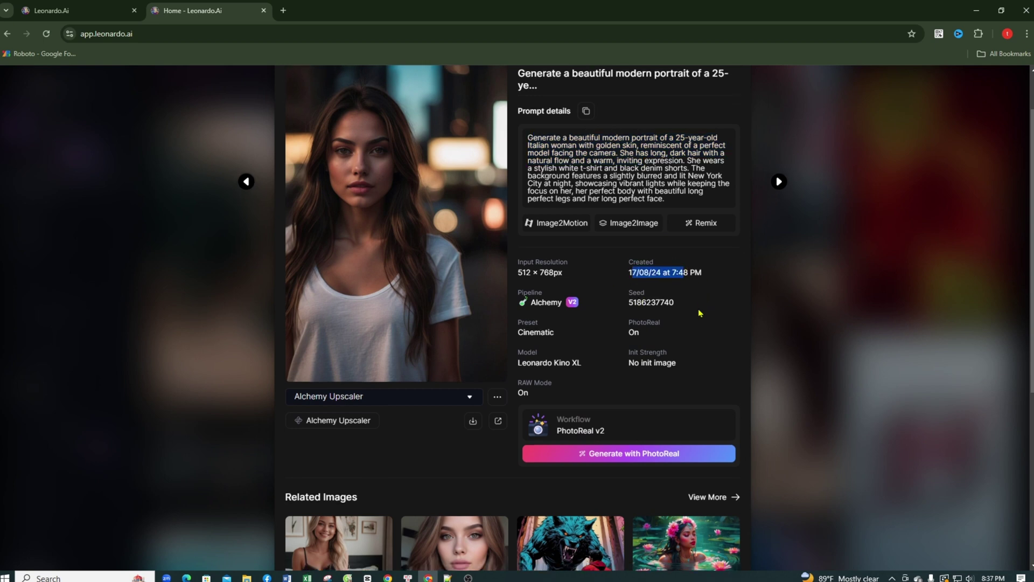
pyautogui.scroll(1, 480, 323)
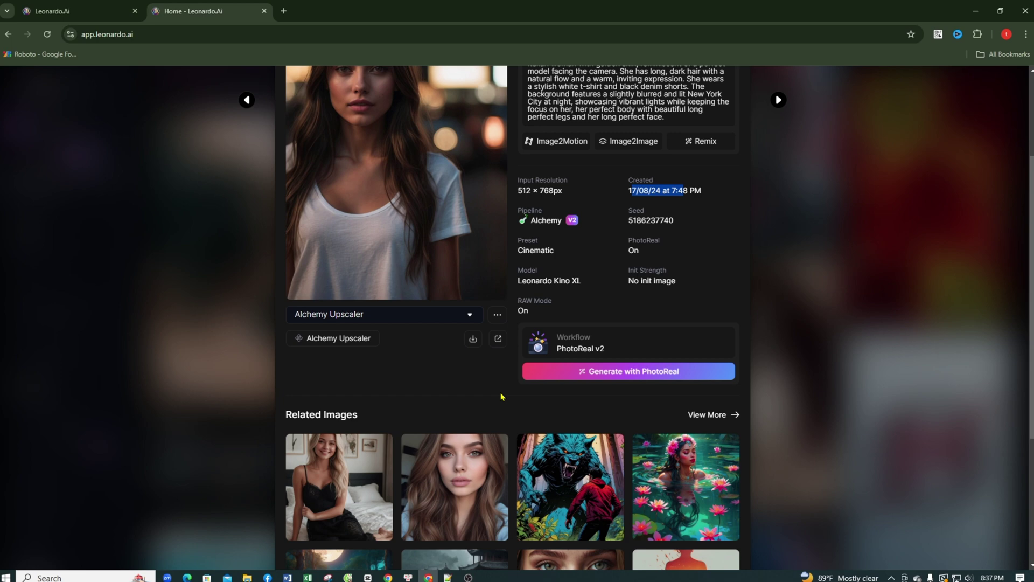
# Step: Download the portrait and save it to the computer as ffff.jpg
pyautogui.click(473, 340)
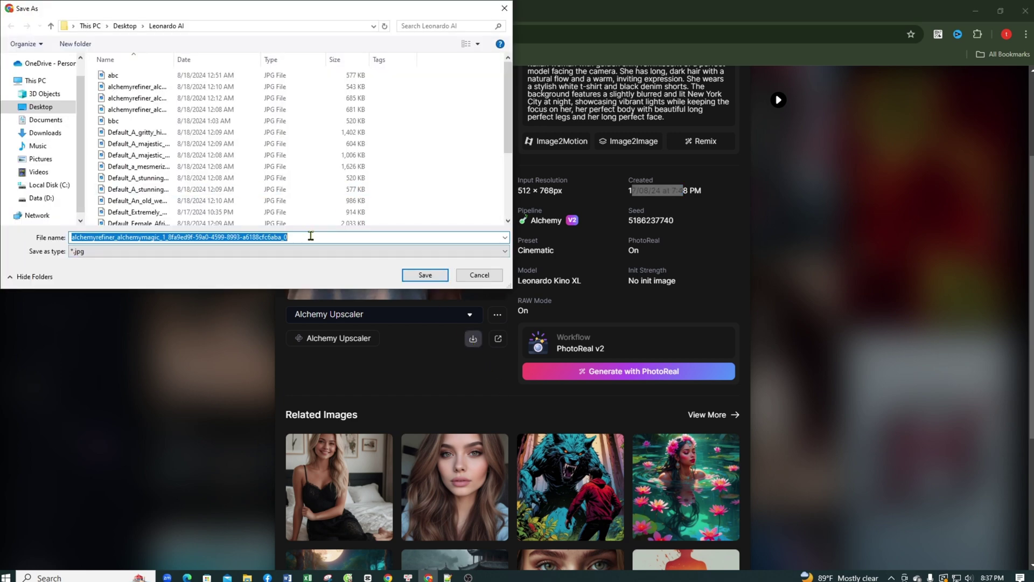
pyautogui.write('ffff')
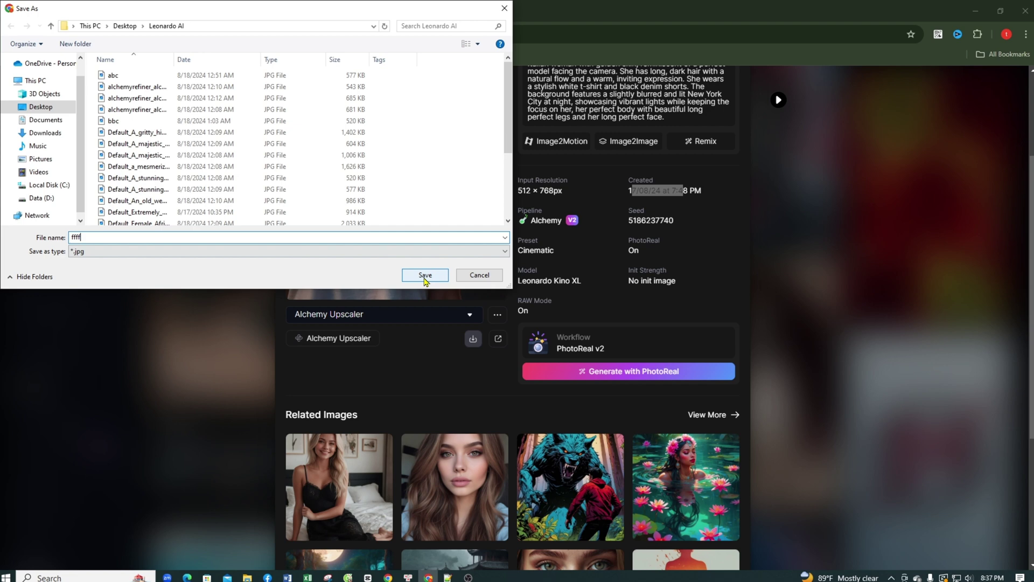
pyautogui.click(425, 276)
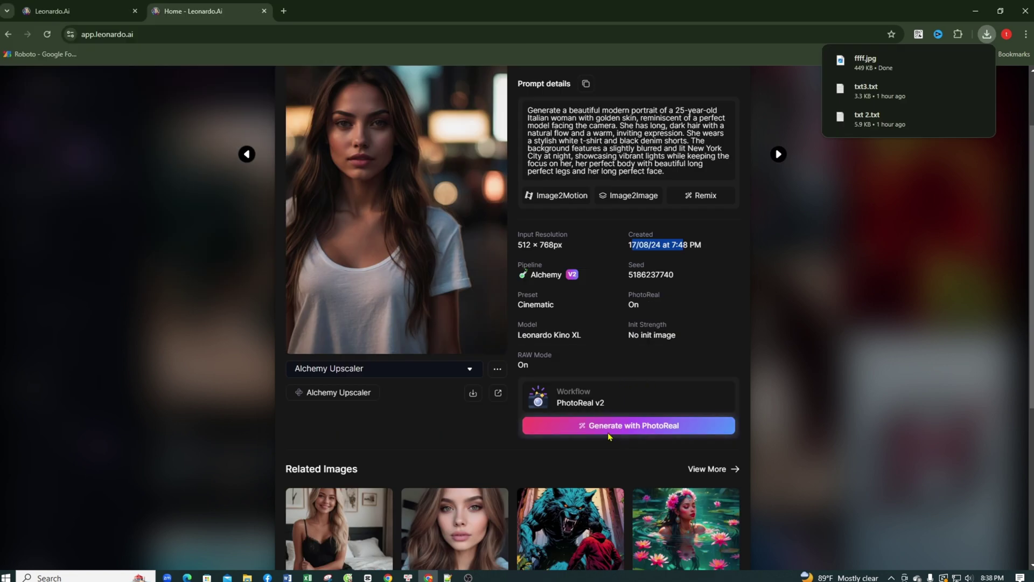
# Step: Go to the AI Image Creation page from the AI Tools sidebar
pyautogui.click(640, 429)
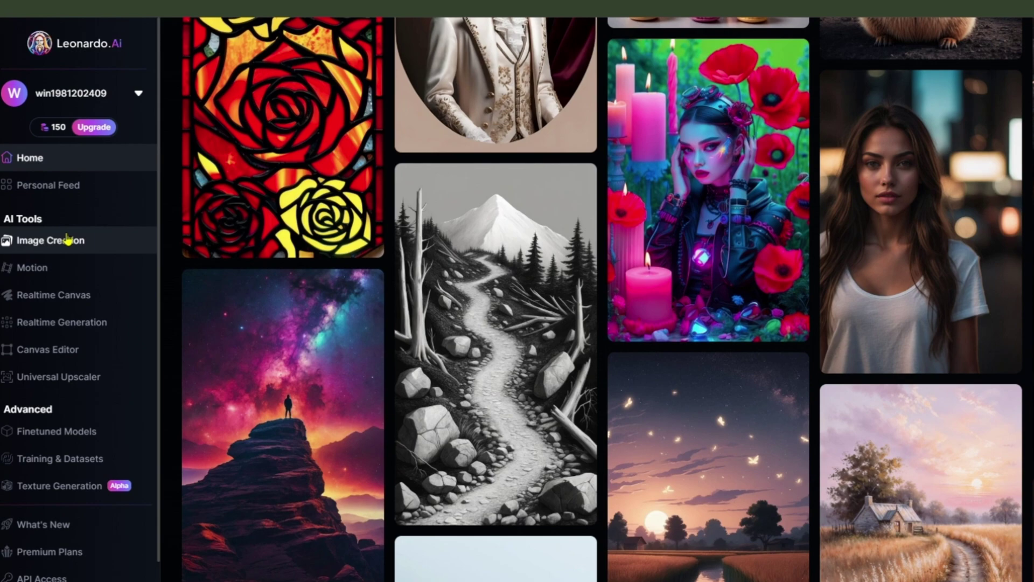
pyautogui.click(63, 245)
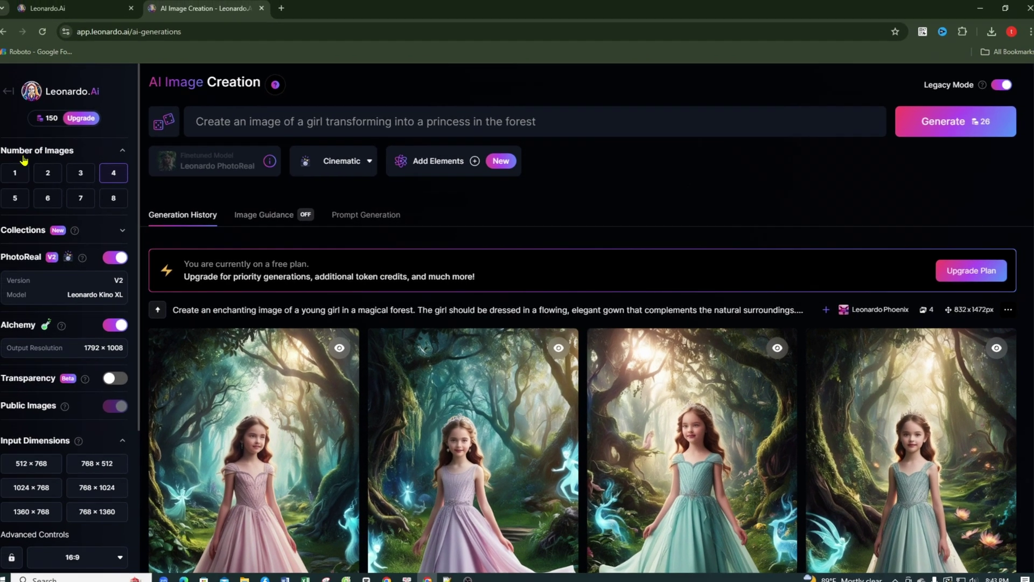
# Step: Bring up the Image Guidance section with its empty Image Input slot
pyautogui.moveTo(42, 123)
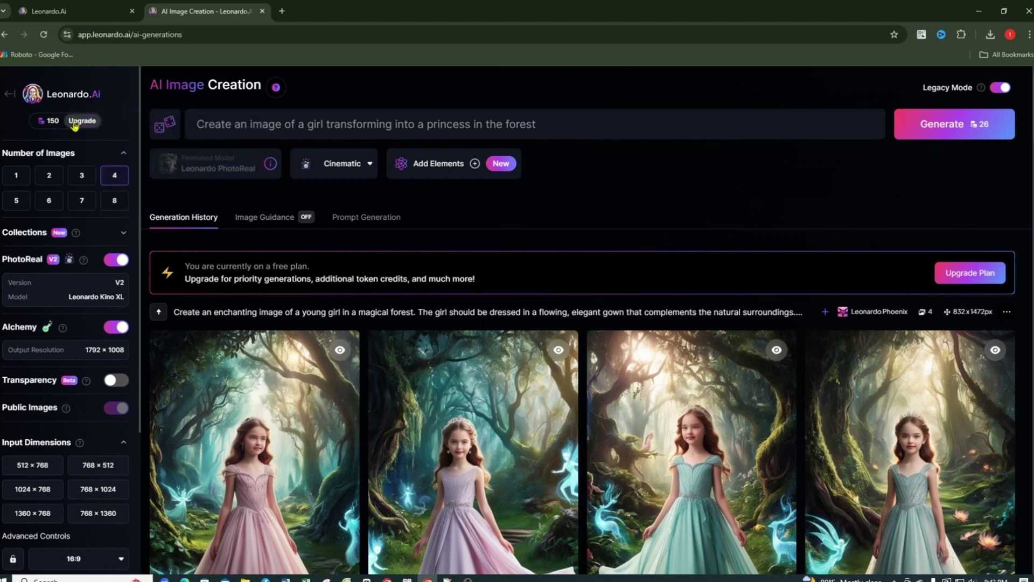
pyautogui.moveTo(73, 110)
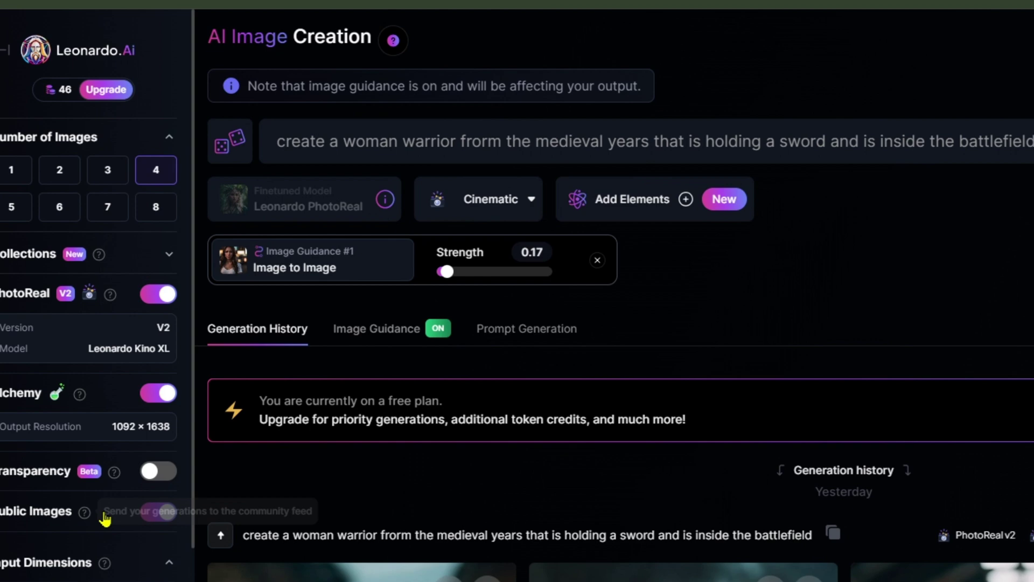
pyautogui.moveTo(87, 515)
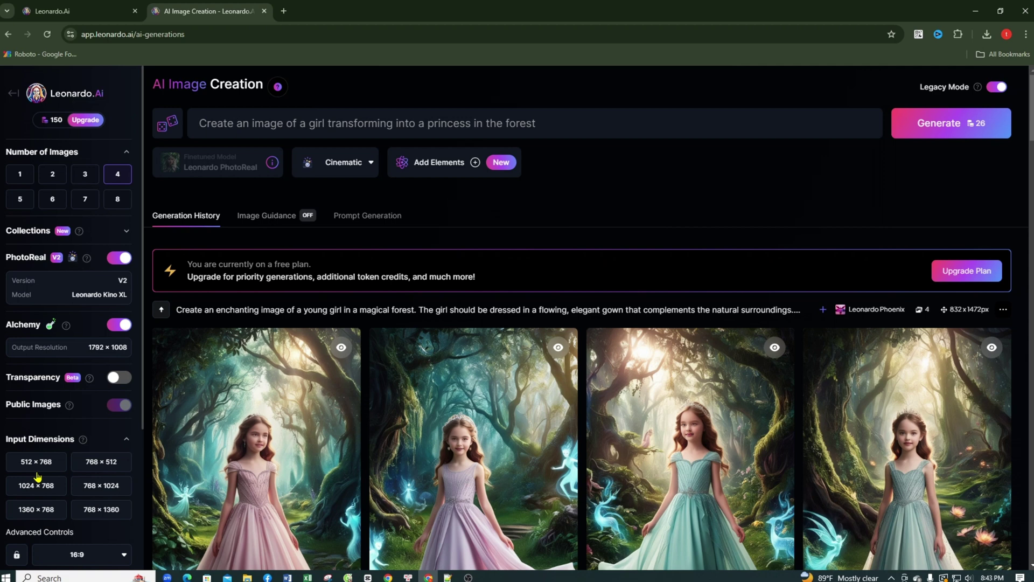
pyautogui.scroll(-3, 62, 466)
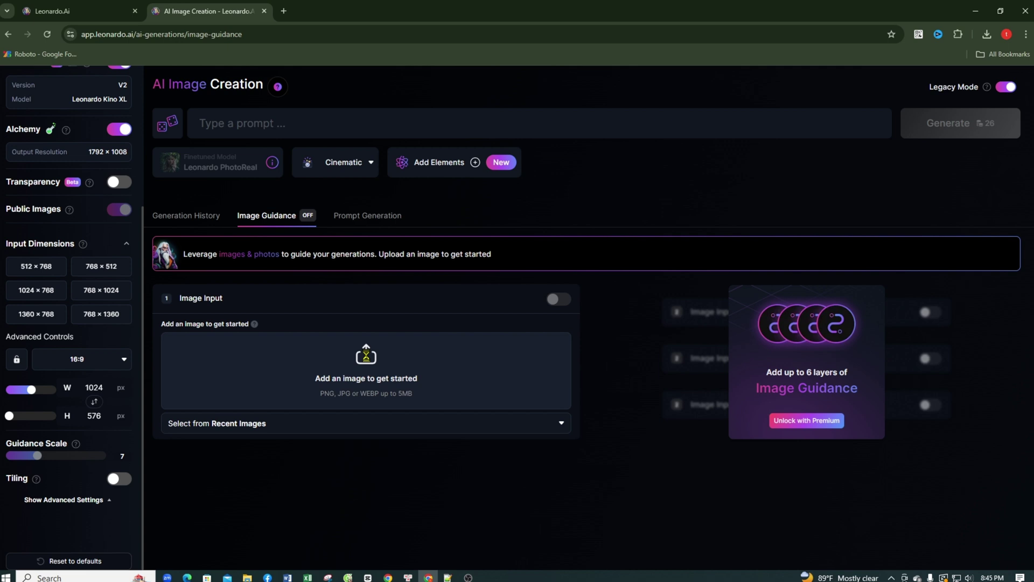
# Step: Upload ffff.jpg from the computer as the Image to Image source
pyautogui.click(366, 356)
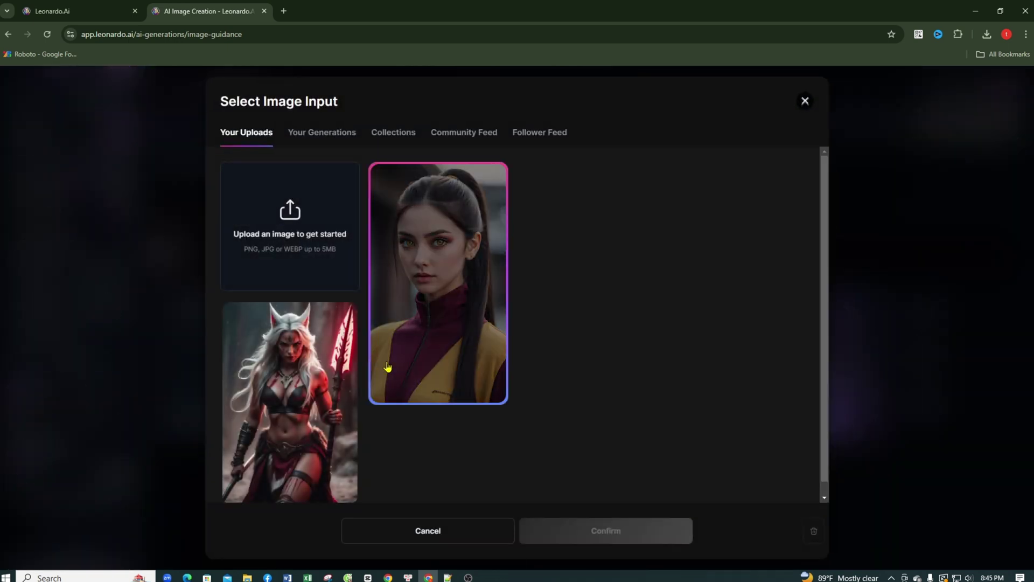
pyautogui.click(289, 216)
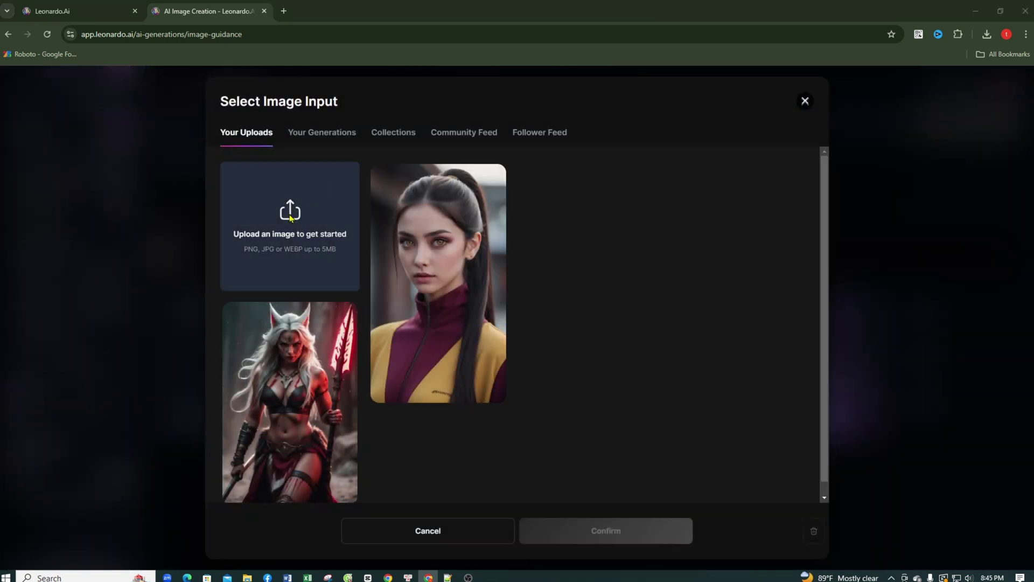
pyautogui.scroll(-2, 182, 195)
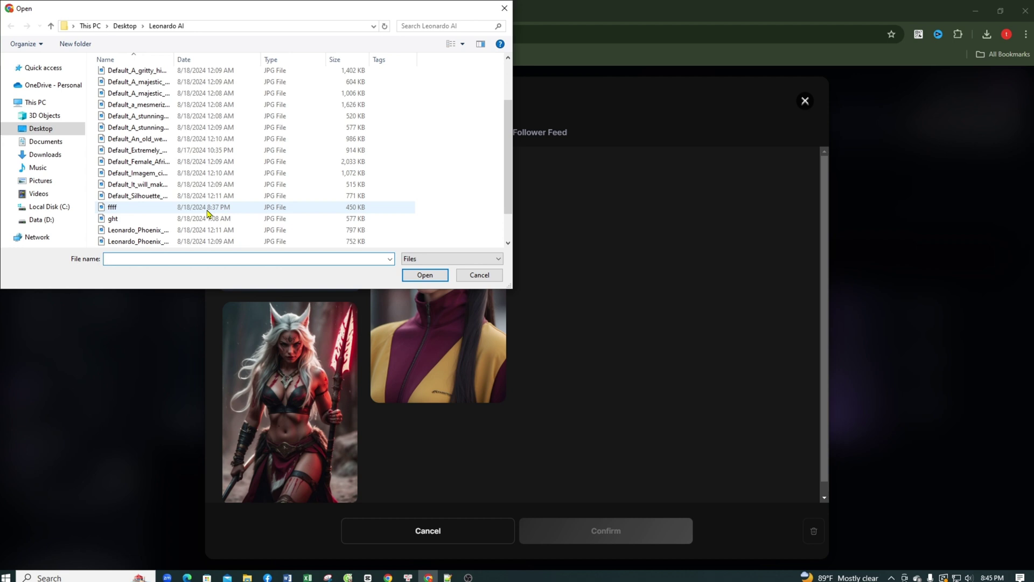
pyautogui.click(135, 208)
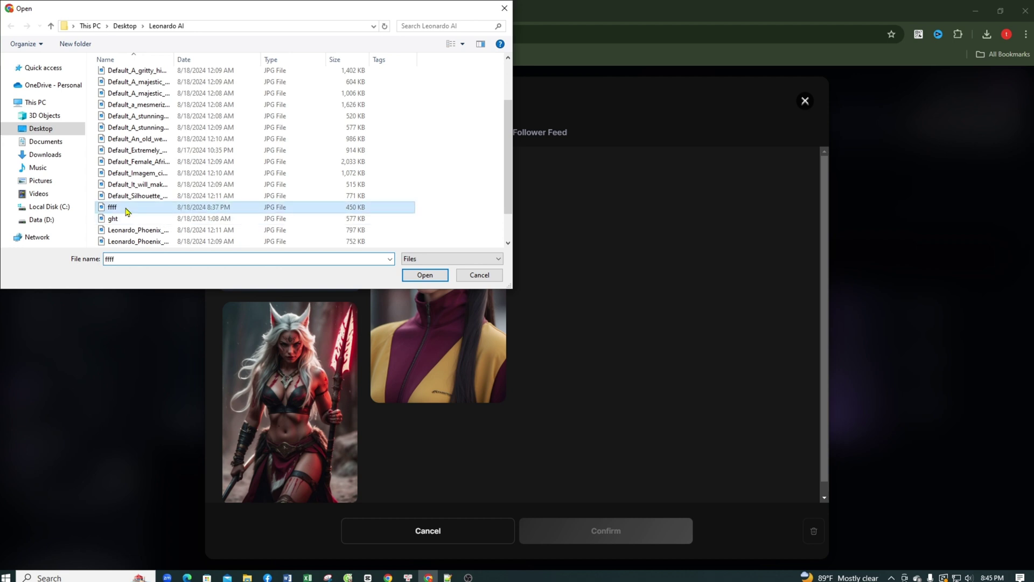
pyautogui.click(423, 276)
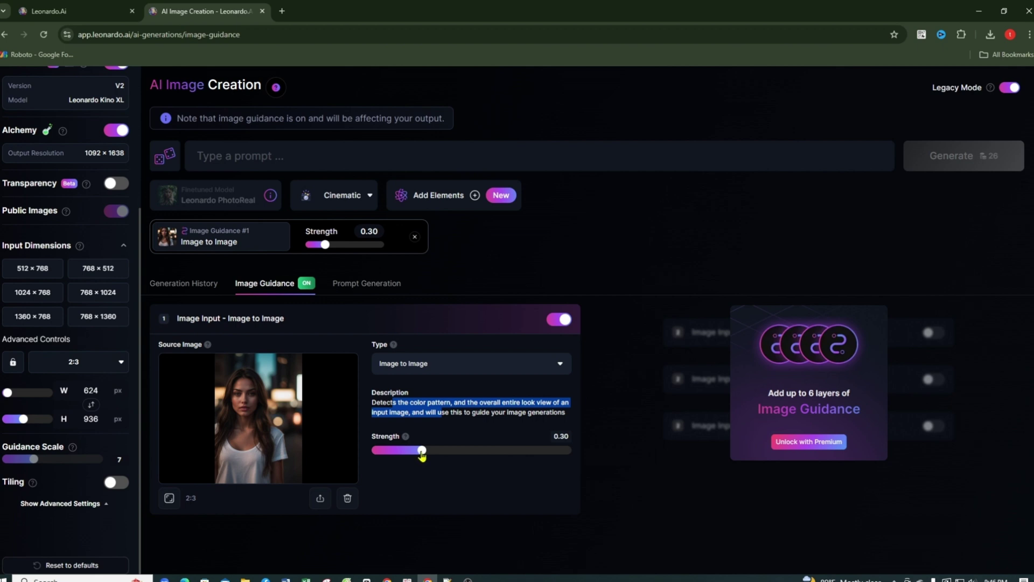
# Step: Raise the Image to Image strength slider to about 0.71
pyautogui.moveTo(423, 455); pyautogui.dragTo(523, 466)
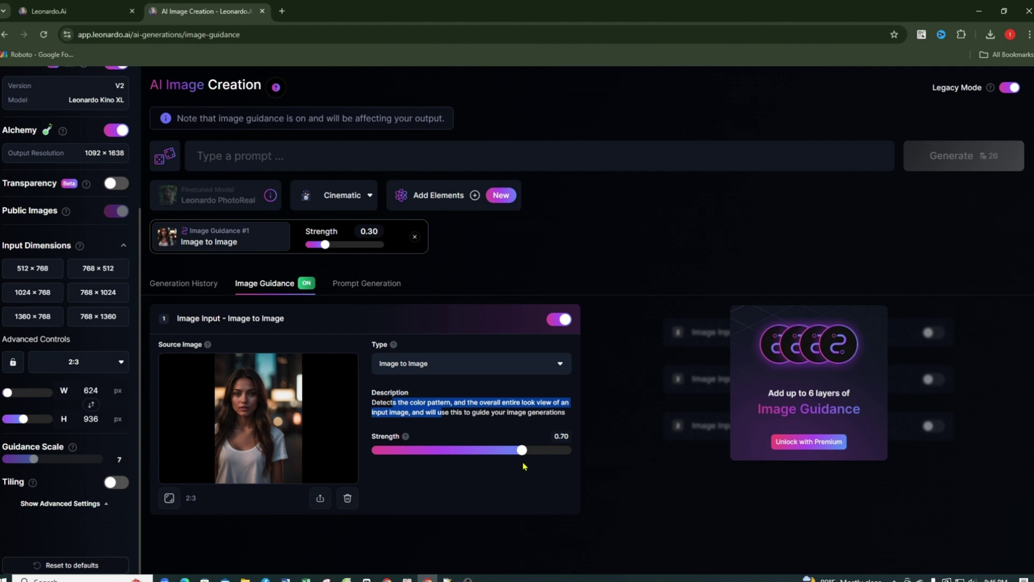
pyautogui.moveTo(525, 466); pyautogui.dragTo(526, 467)
# Step: Enter a prompt for a sword-holding medieval woman warrior on a battlefield and set strength 0.69
pyautogui.click(286, 157)
pyautogui.write('create a wo')
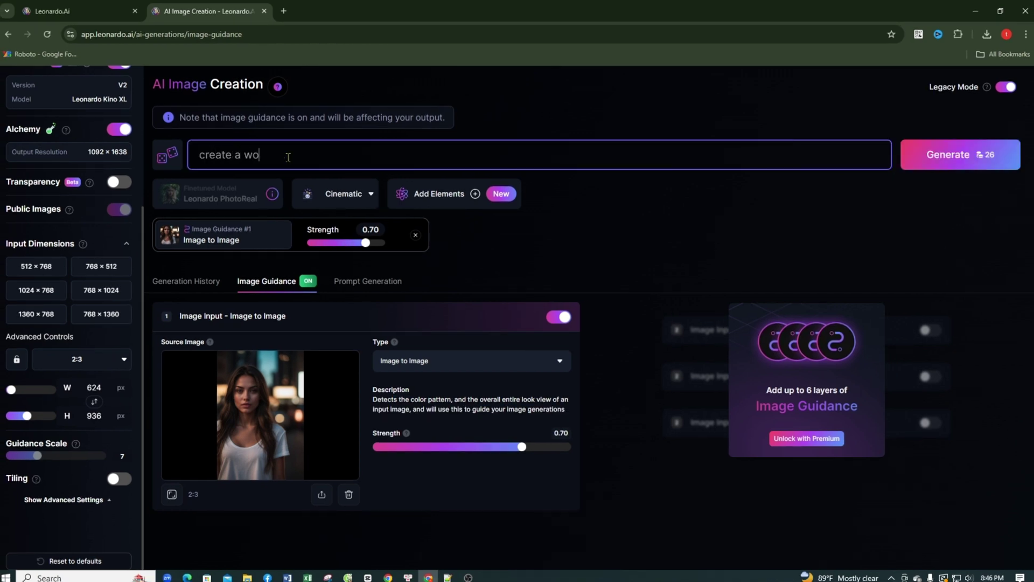
pyautogui.write('man warrior frorm the medie')
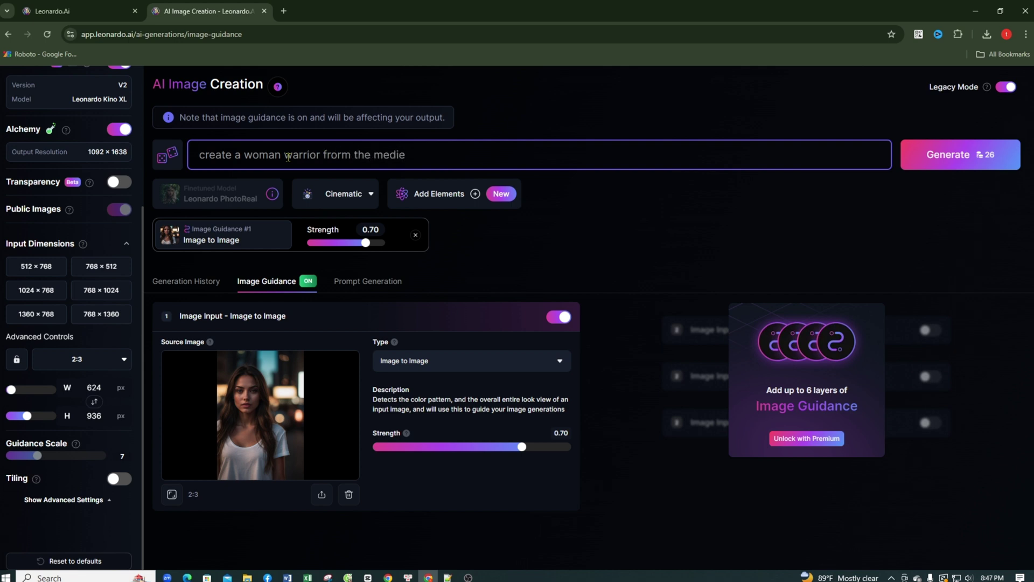
pyautogui.write('val years that is holding a sword')
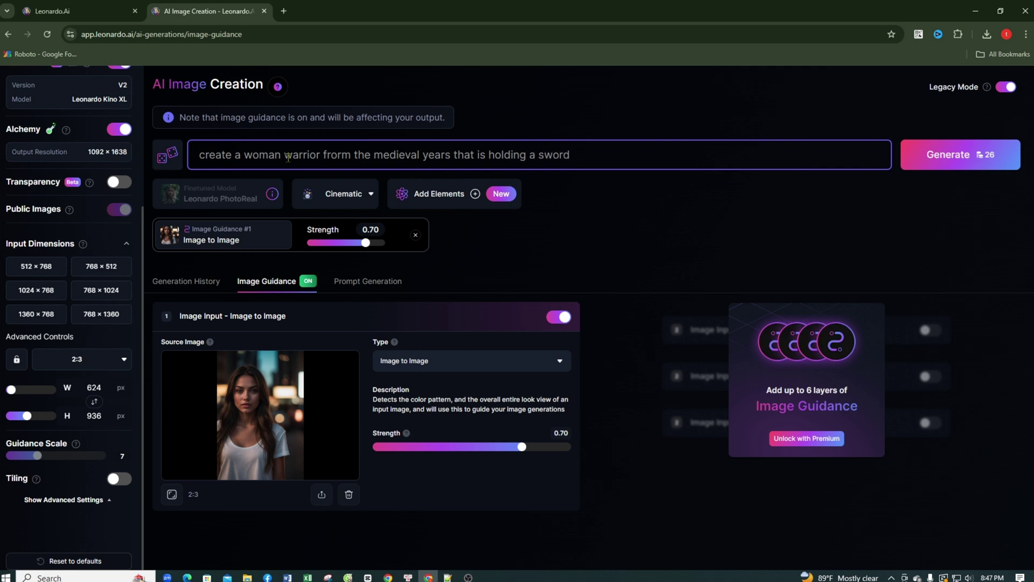
pyautogui.write(' and is inside the battlefield')
pyautogui.click(394, 447)
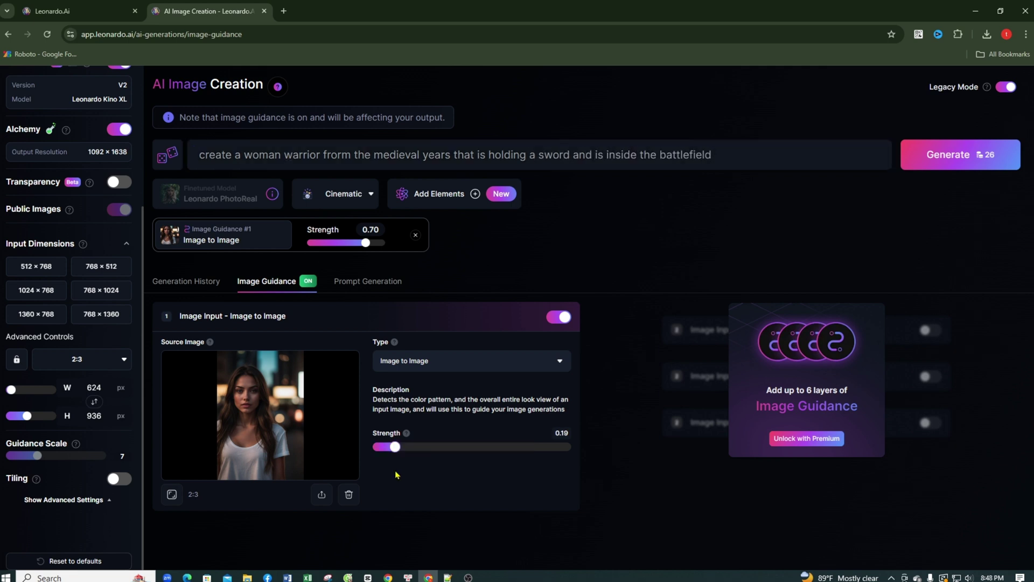
pyautogui.moveTo(397, 475); pyautogui.dragTo(518, 477)
pyautogui.click(520, 447)
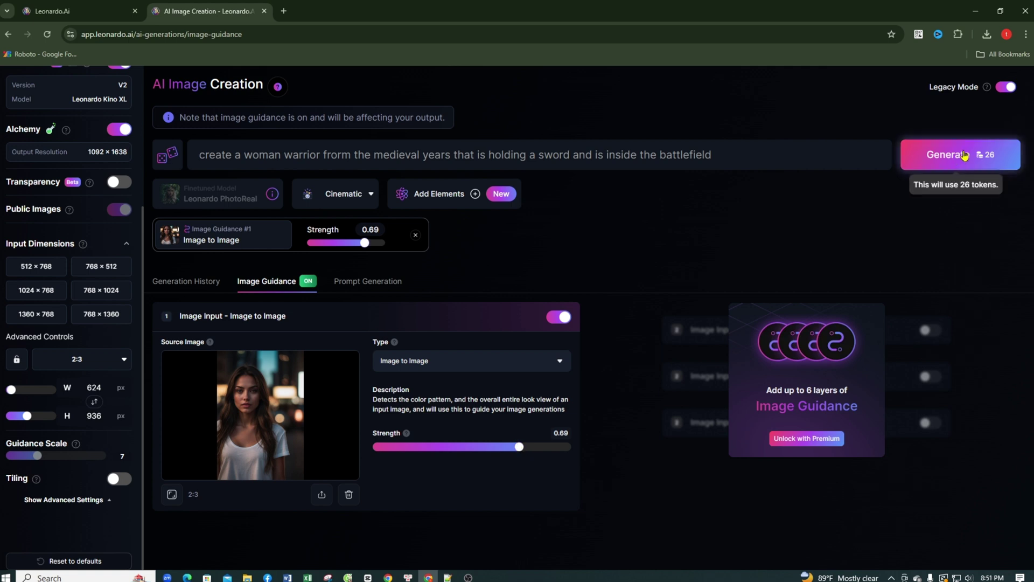
# Step: Generate four images from the warrior prompt and view the fourth result full-size
pyautogui.click(954, 161)
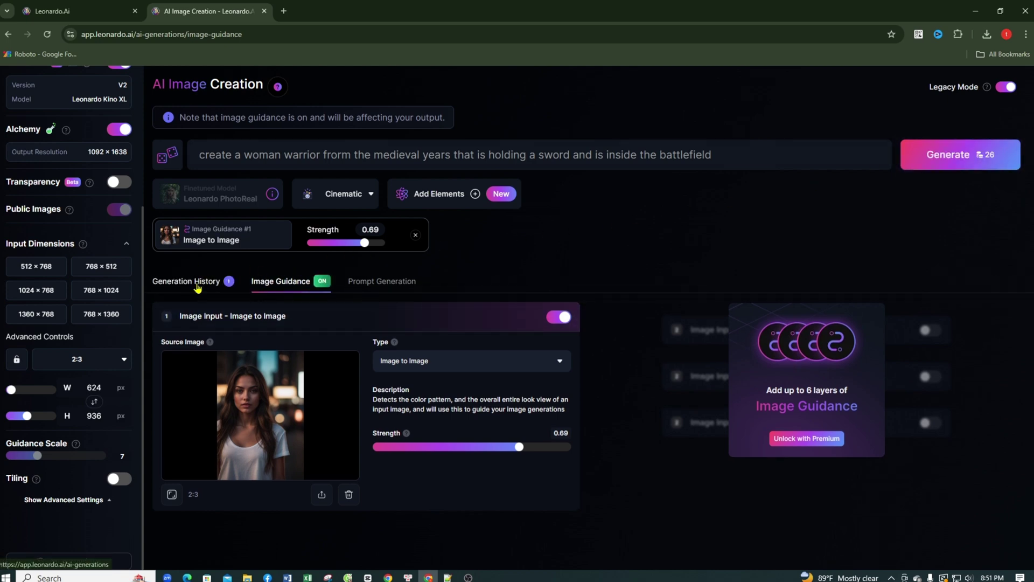
pyautogui.click(198, 283)
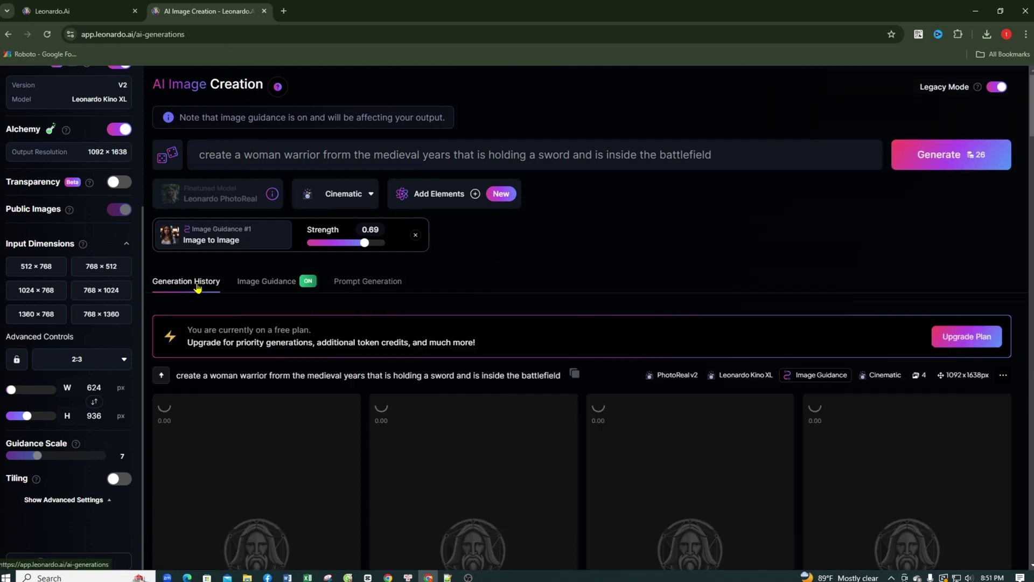
pyautogui.scroll(-3, 413, 439)
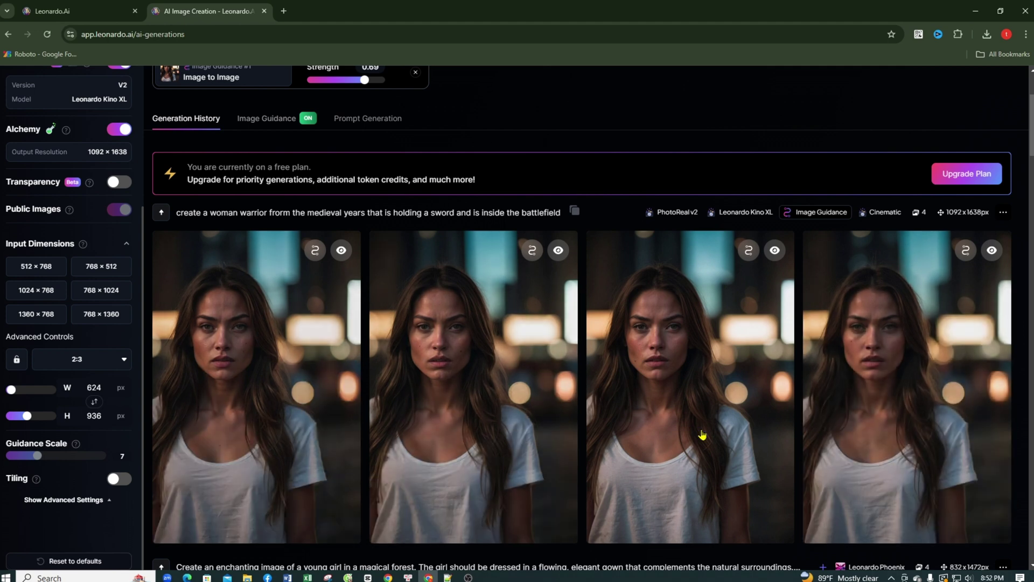
pyautogui.click(866, 414)
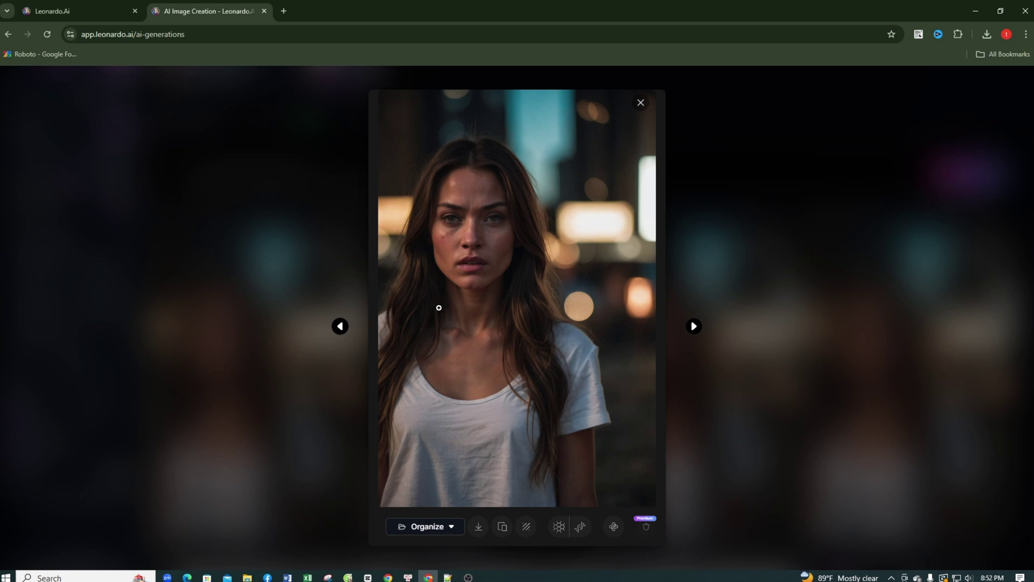
# Step: Close the enlarged image and scroll down the Generation History to the new results
pyautogui.click(641, 103)
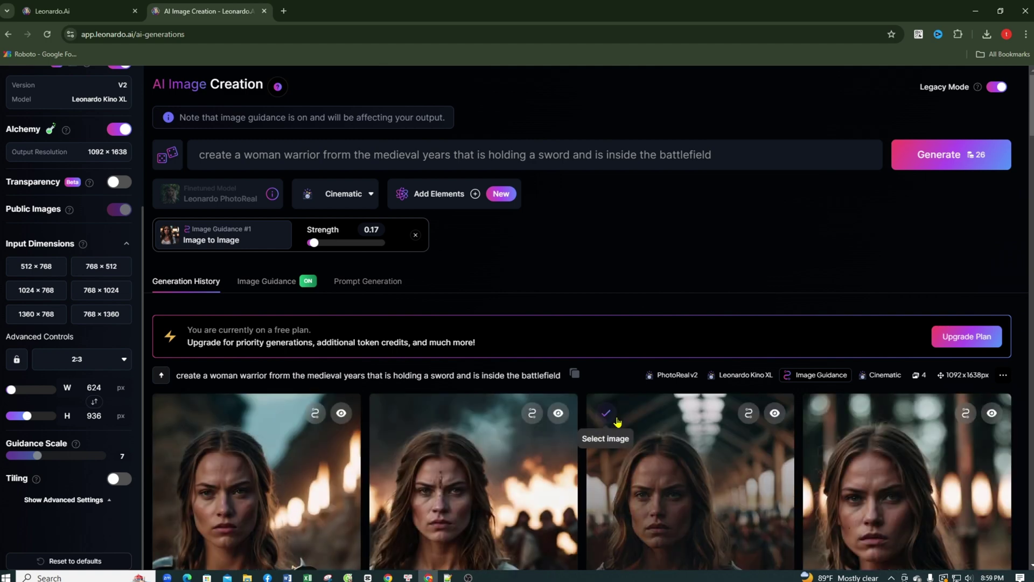
pyautogui.scroll(-3, 723, 432)
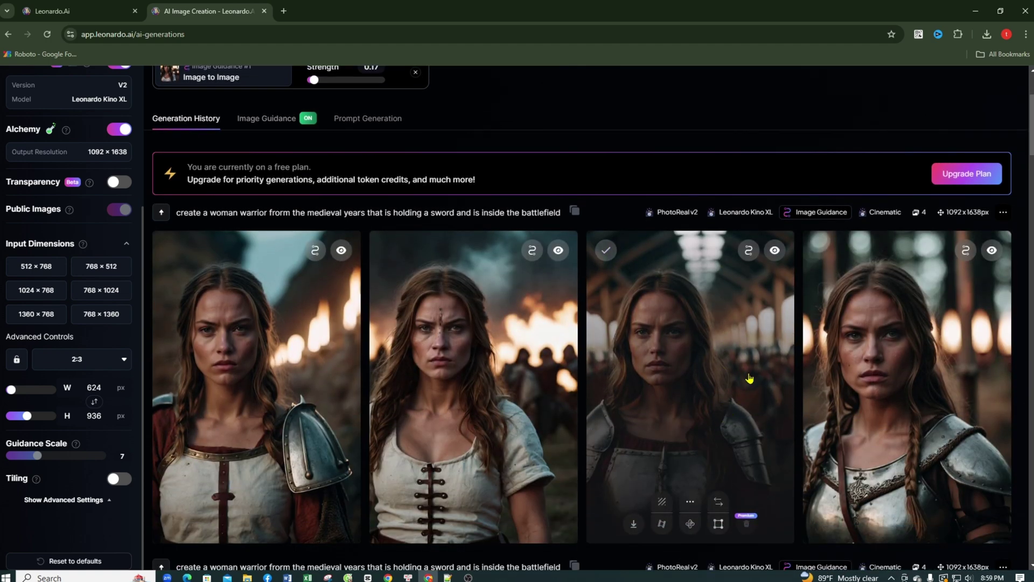